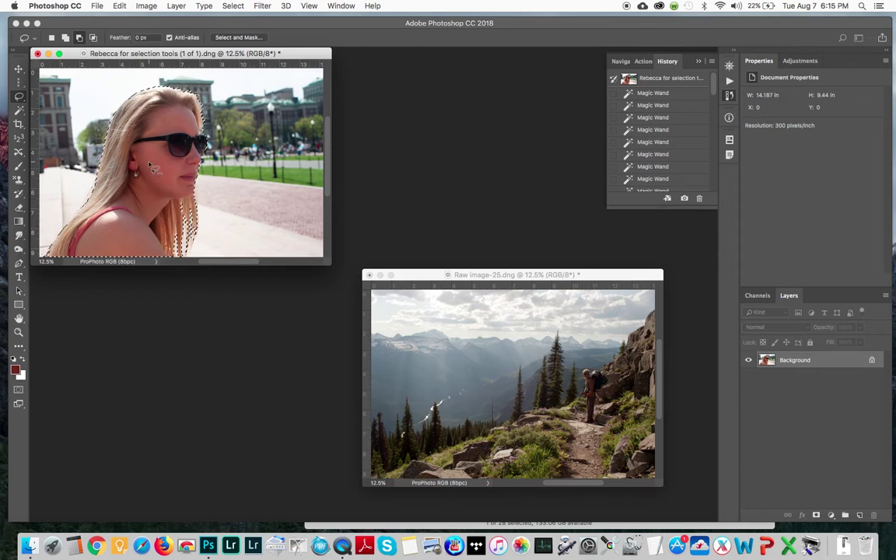
- Enlarge the Rebecca portrait window slightly and select the Move tool
{"action": "left_click_drag", "start_coordinate": [327, 263], "coordinate": [339, 279]}
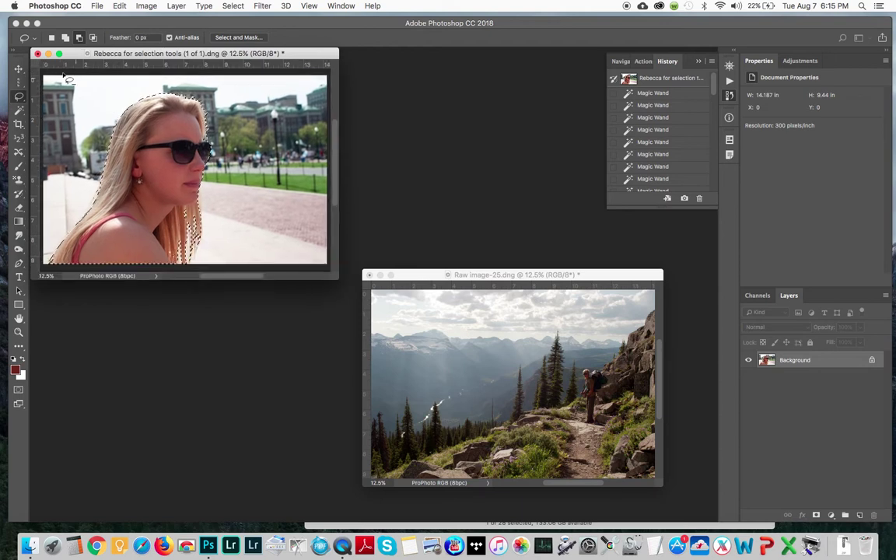
{"action": "left_click", "coordinate": [19, 70]}
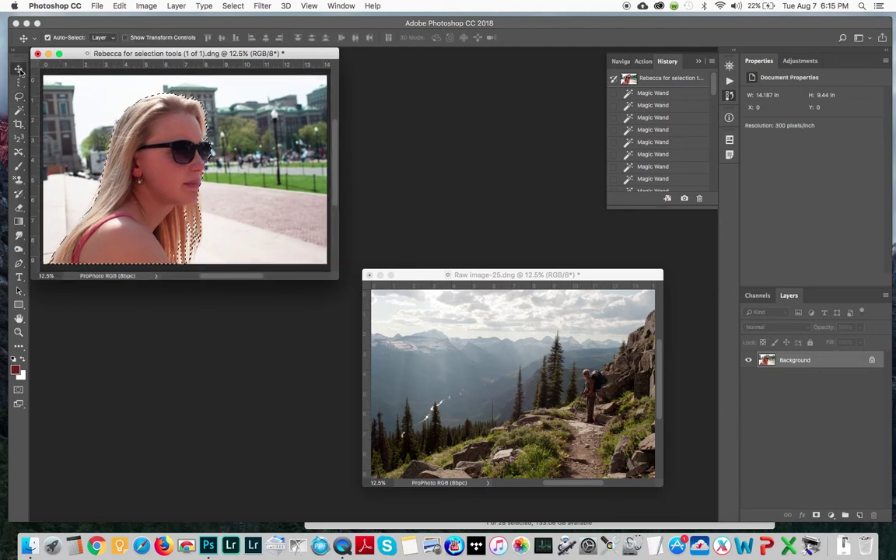
- Drag the selected woman from the Rebecca portrait into the Raw landscape, then shift her up and left
{"action": "left_click", "coordinate": [160, 134]}
{"action": "left_click_drag", "start_coordinate": [160, 134], "coordinate": [503, 367]}
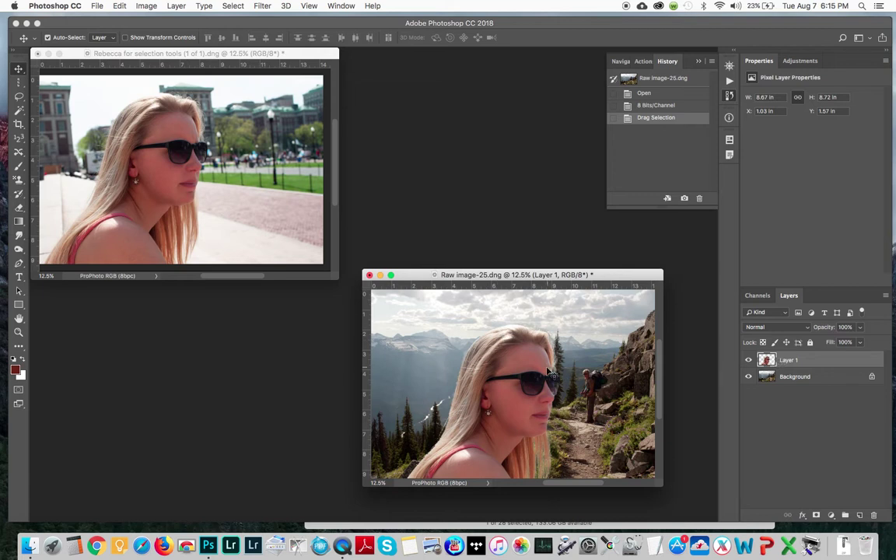
{"action": "left_click_drag", "start_coordinate": [531, 371], "coordinate": [524, 350]}
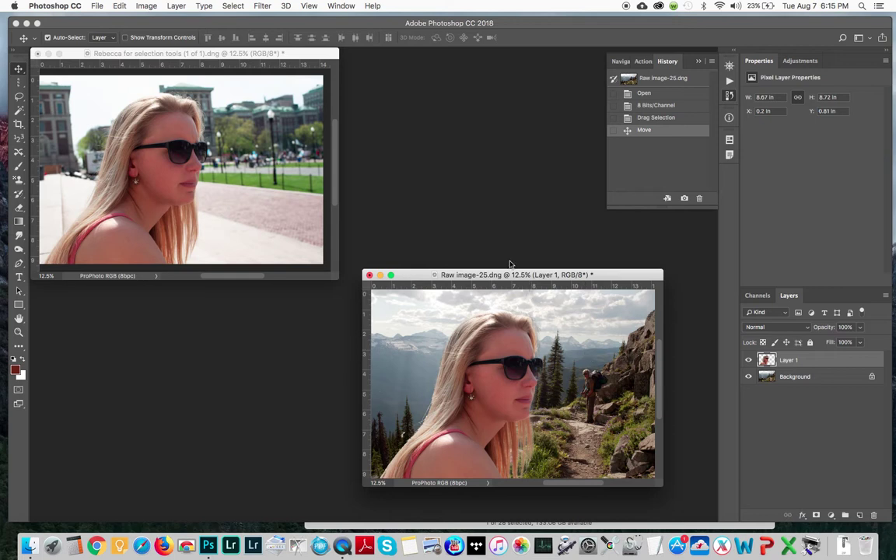
- Revert the landscape to the 8 Bits/Channel history state and copy the woman from the portrait
{"action": "left_click", "coordinate": [649, 106]}
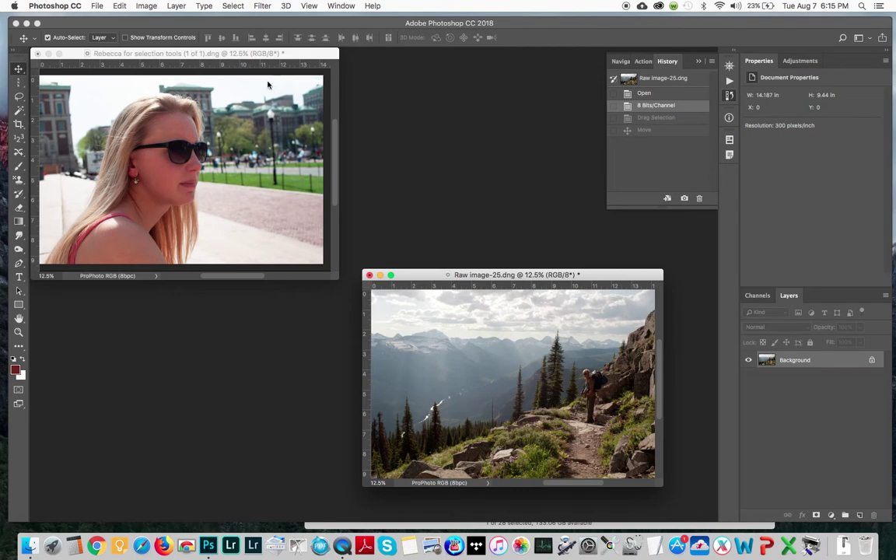
{"action": "left_click", "coordinate": [240, 54]}
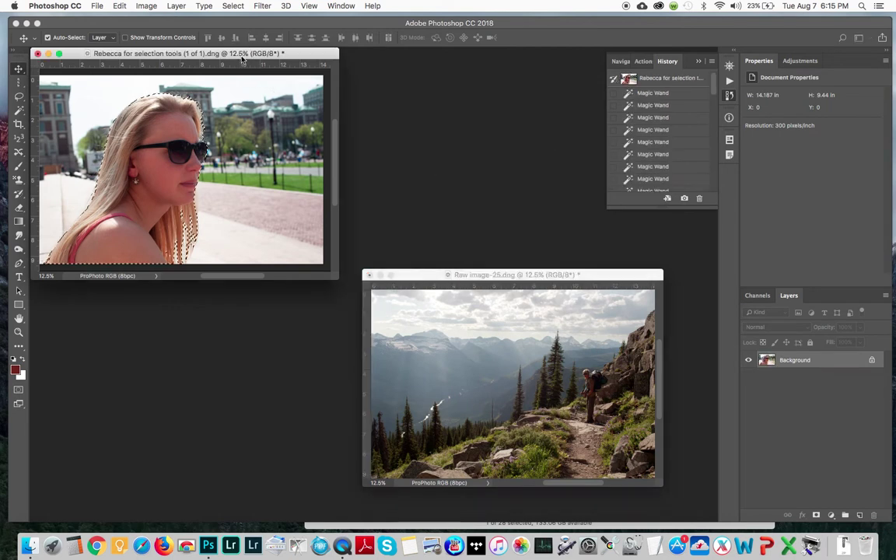
{"action": "left_click", "coordinate": [119, 6]}
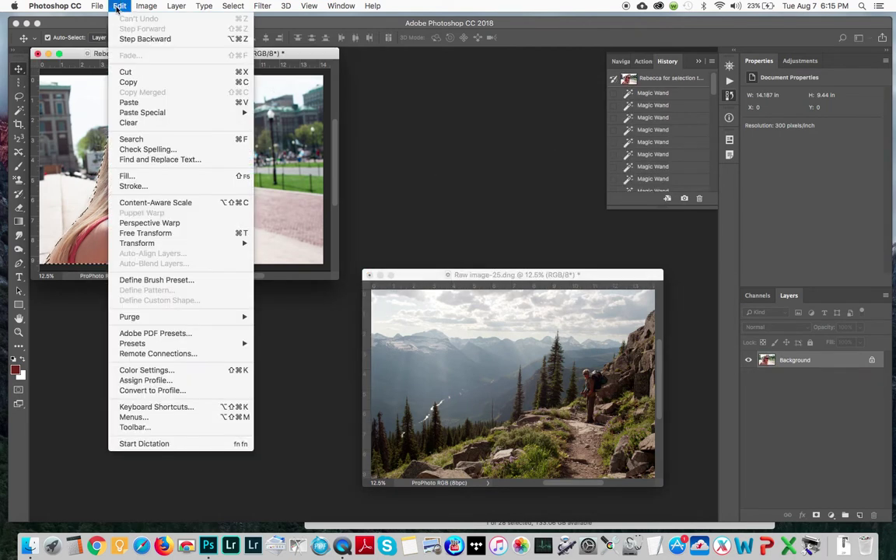
{"action": "left_click", "coordinate": [125, 82]}
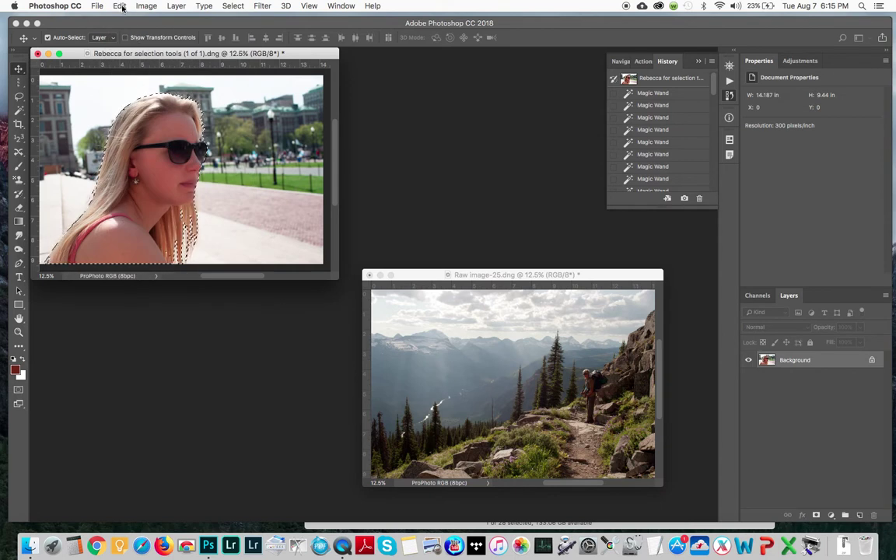
- Paste the woman into the Raw landscape as Layer 1
{"action": "left_click", "coordinate": [425, 278]}
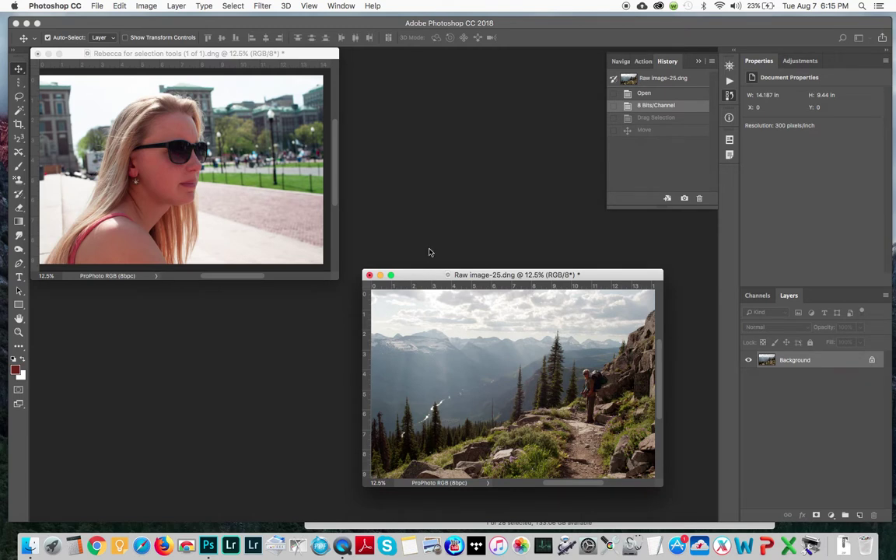
{"action": "left_click", "coordinate": [120, 6]}
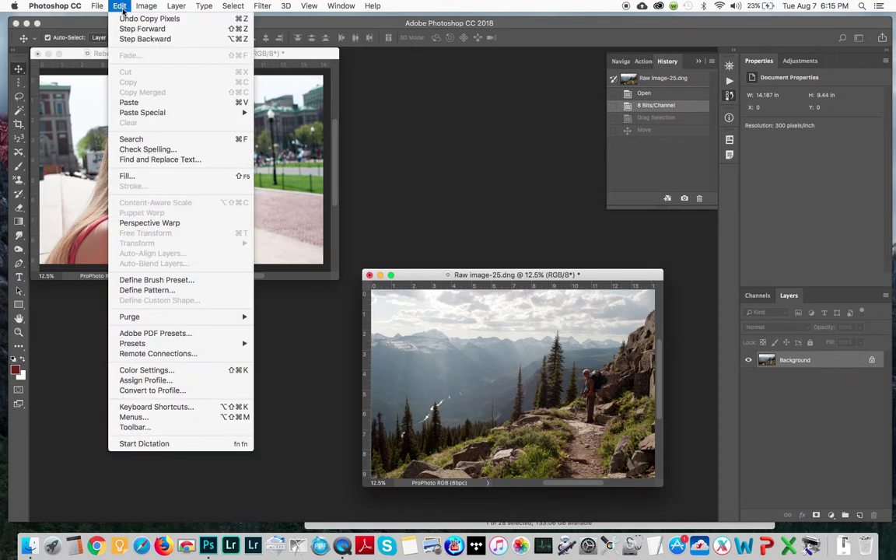
{"action": "left_click", "coordinate": [130, 103]}
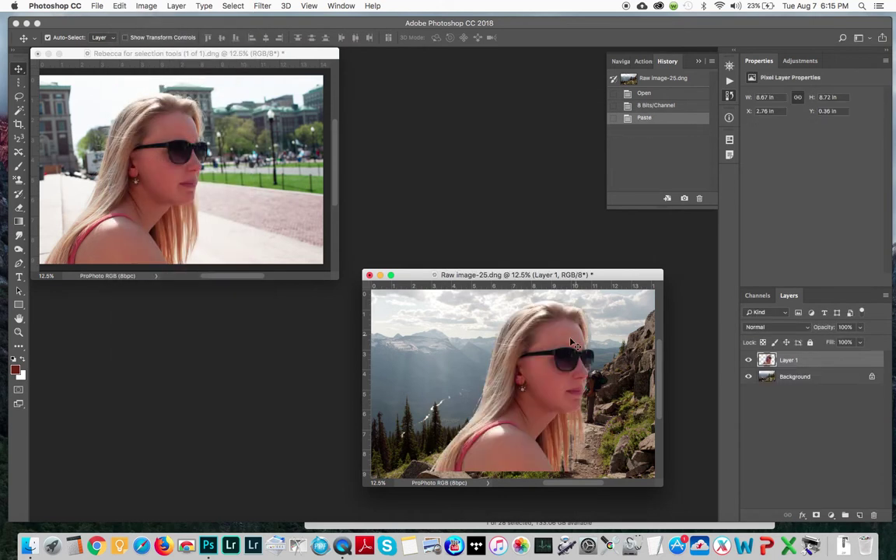
- Position the woman's Layer 1 at the left edge, at X -0.1 in and Y 0.81 in
{"action": "left_click_drag", "start_coordinate": [572, 343], "coordinate": [524, 350]}
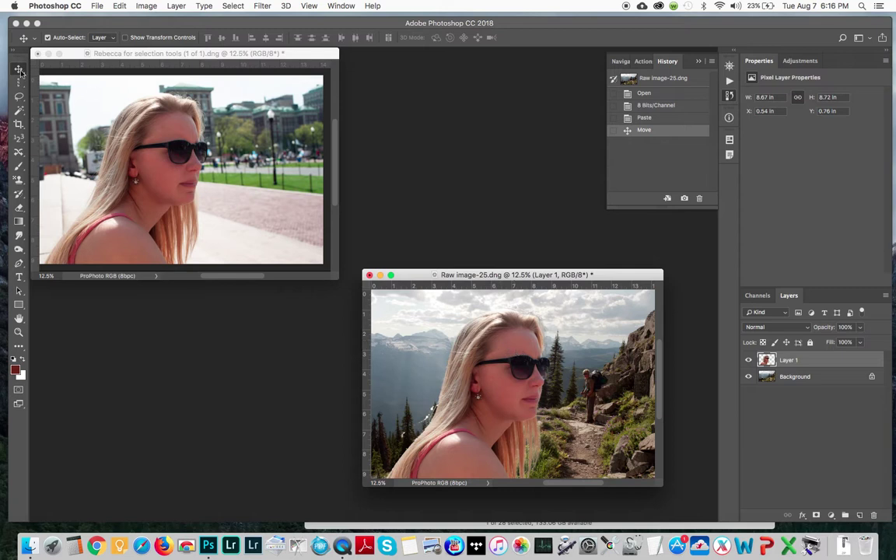
{"action": "mouse_move", "coordinate": [500, 357]}
{"action": "left_mouse_down"}
{"action": "mouse_move", "coordinate": [490, 355]}
{"action": "mouse_move", "coordinate": [523, 367]}
{"action": "mouse_move", "coordinate": [510, 340]}
{"action": "mouse_move", "coordinate": [498, 365]}
{"action": "mouse_move", "coordinate": [499, 342]}
{"action": "mouse_move", "coordinate": [497, 356]}
{"action": "left_mouse_up"}
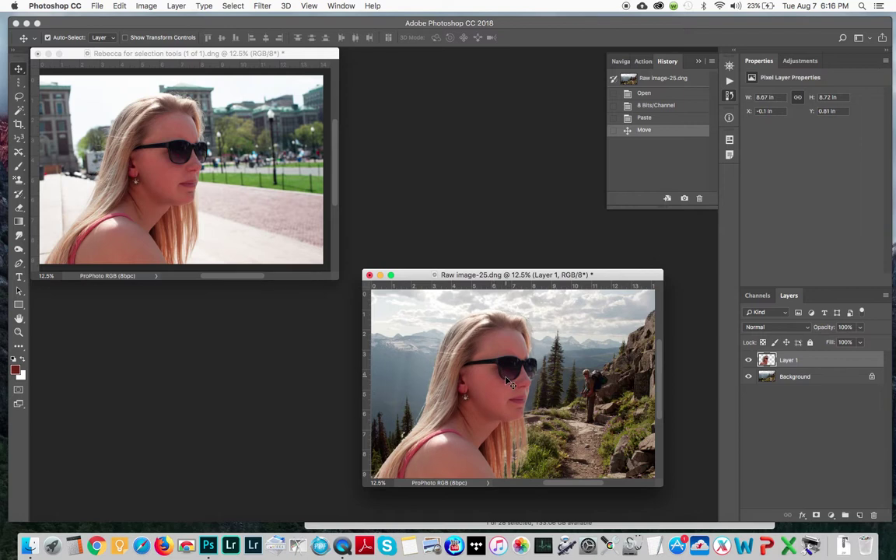
{"action": "key", "text": "Right"}
{"action": "key", "text": "Right"}
{"action": "key", "text": "Right"}
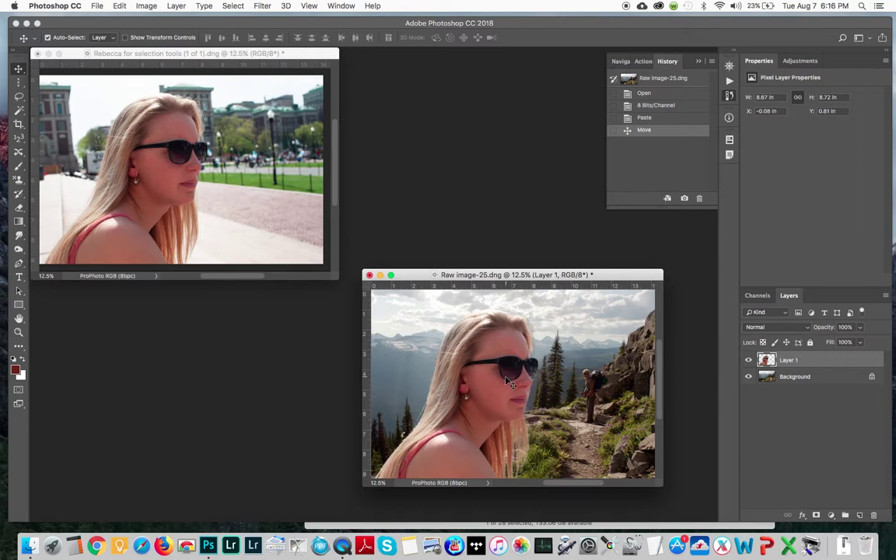
{"action": "key", "text": "Left"}
{"action": "key", "text": "Left"}
{"action": "key", "text": "Left"}
{"action": "key", "text": "Up"}
{"action": "key", "text": "Up"}
{"action": "key", "text": "Up"}
{"action": "key", "text": "Up"}
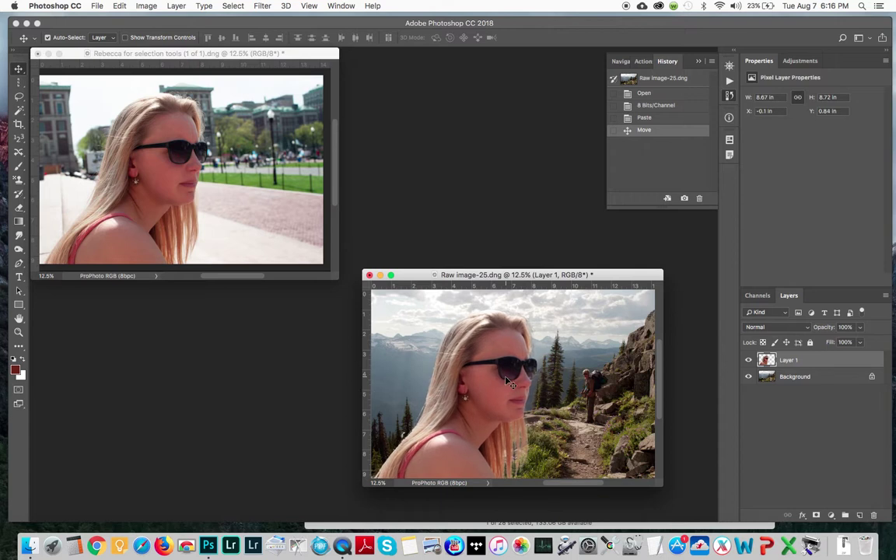
{"action": "key", "text": "Down"}
{"action": "key", "text": "Down"}
{"action": "key", "text": "Down"}
{"action": "key", "text": "Down"}
{"action": "key", "text": "Down"}
{"action": "key", "text": "Down"}
{"action": "key", "text": "Down"}
{"action": "key", "text": "Down"}
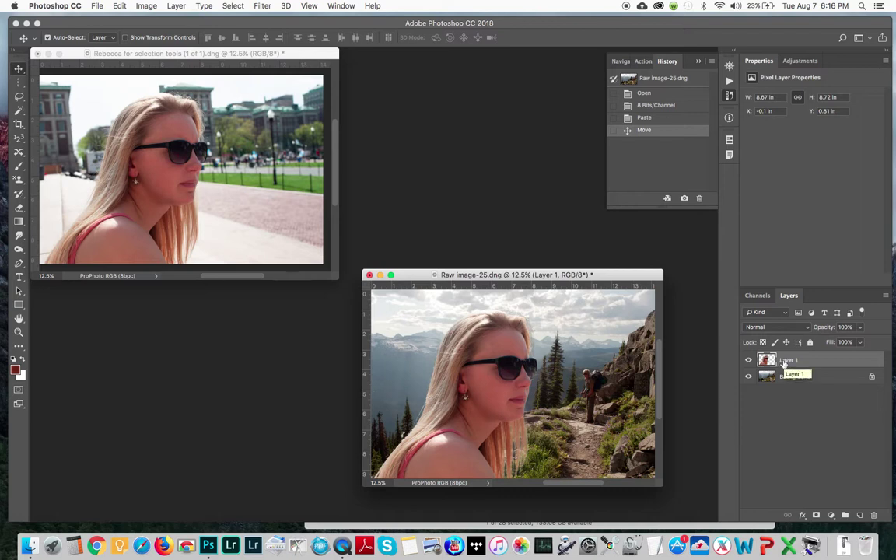
- Add a white Reveal All mask to the woman's Layer 1 via Layer > Layer Mask
{"action": "left_click", "coordinate": [178, 7]}
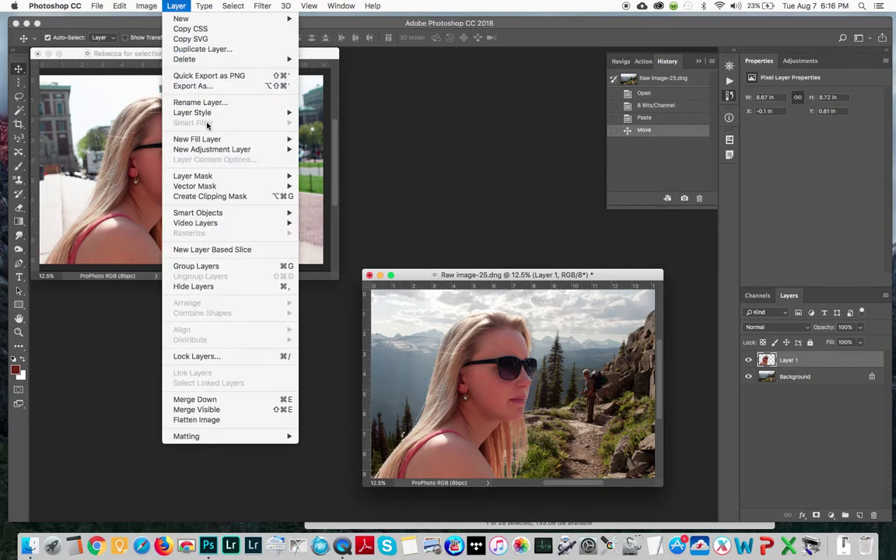
{"action": "mouse_move", "coordinate": [212, 177]}
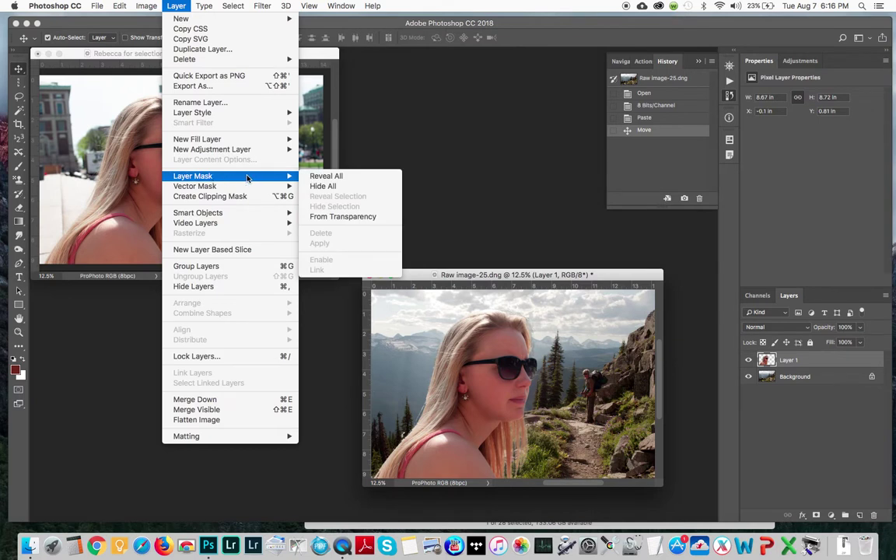
{"action": "left_click", "coordinate": [318, 180]}
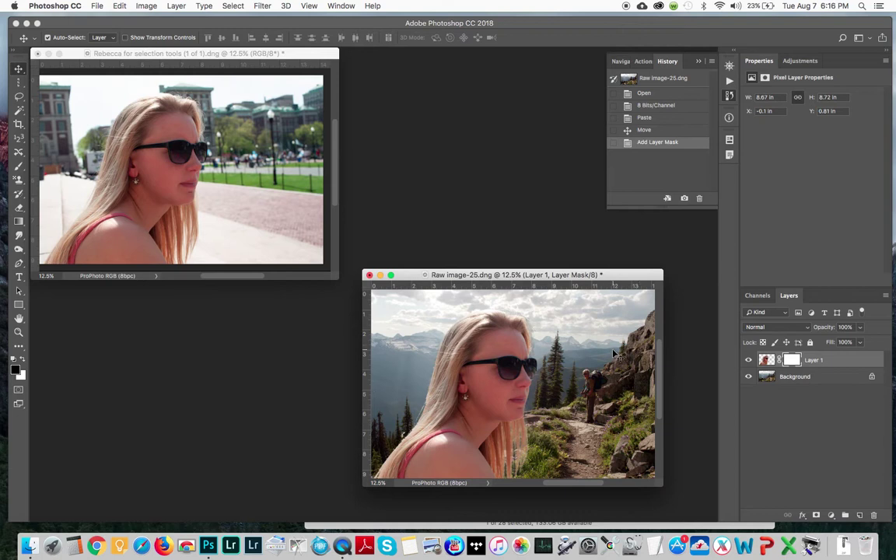
{"action": "key", "text": "super"}
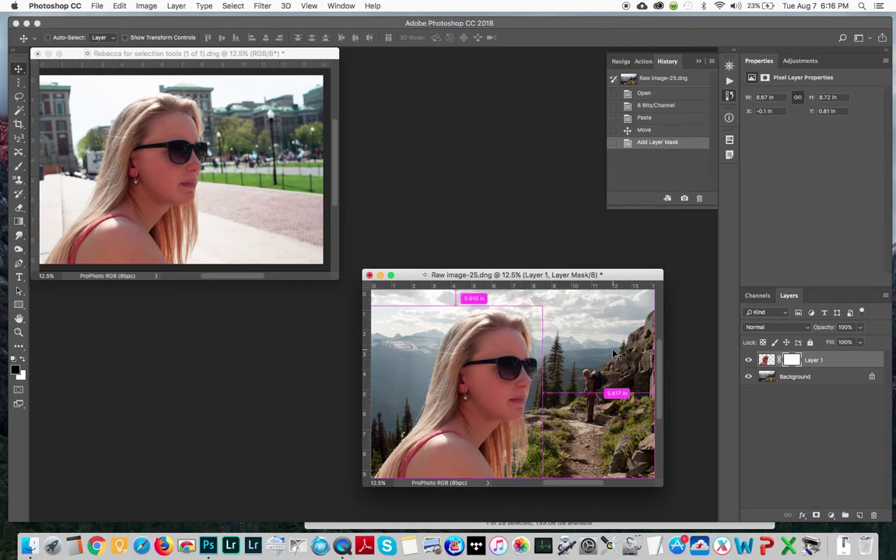
- Zoom to 33.3%, set the foreground colour to black, and select the Brush tool
{"action": "key", "text": "super+equal"}
{"action": "key", "text": "super+equal"}
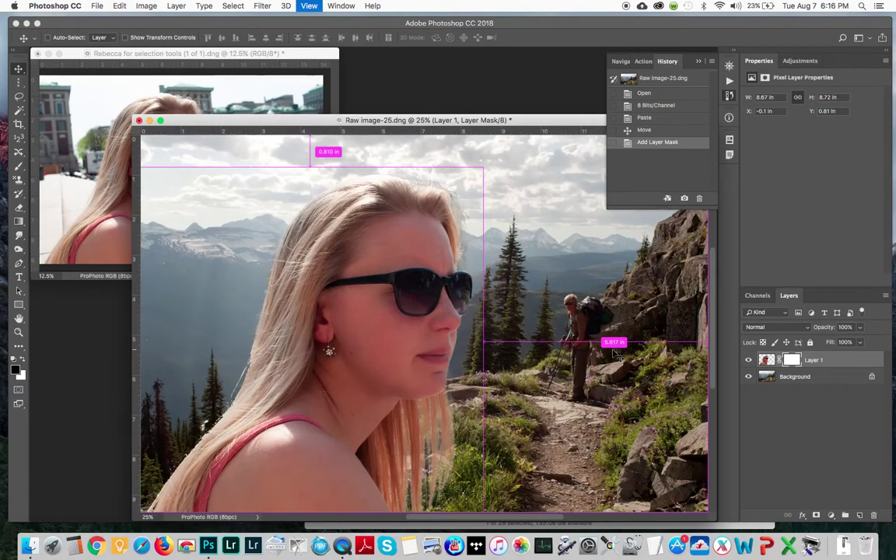
{"action": "key", "text": "super+equal"}
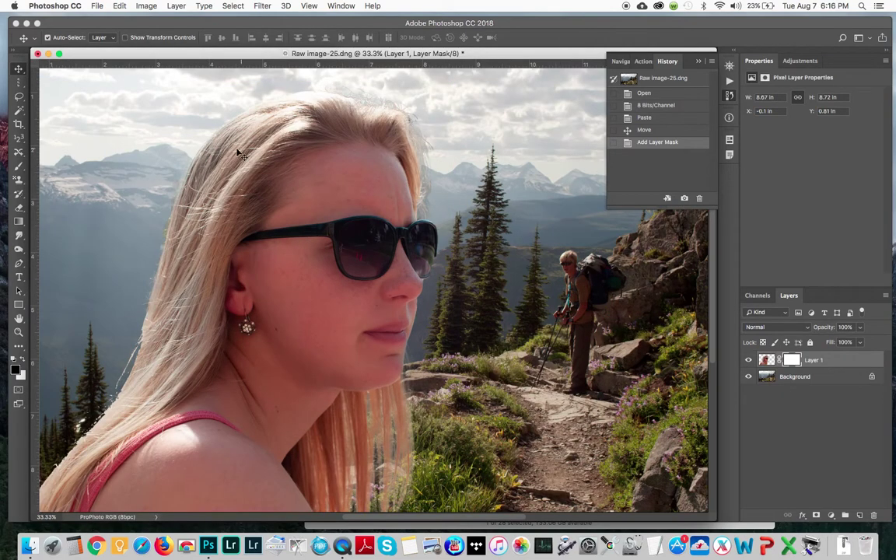
{"action": "left_click", "coordinate": [15, 370]}
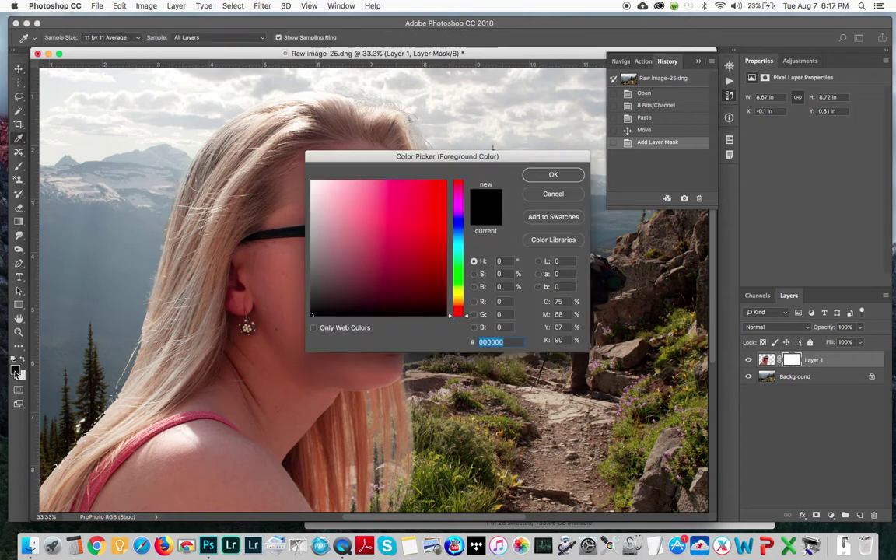
{"action": "left_click", "coordinate": [536, 174]}
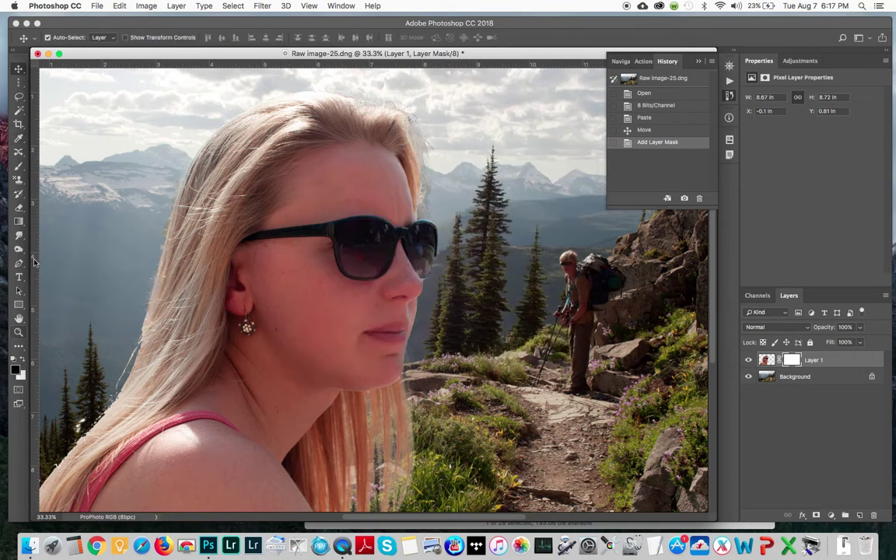
{"action": "left_click", "coordinate": [19, 167]}
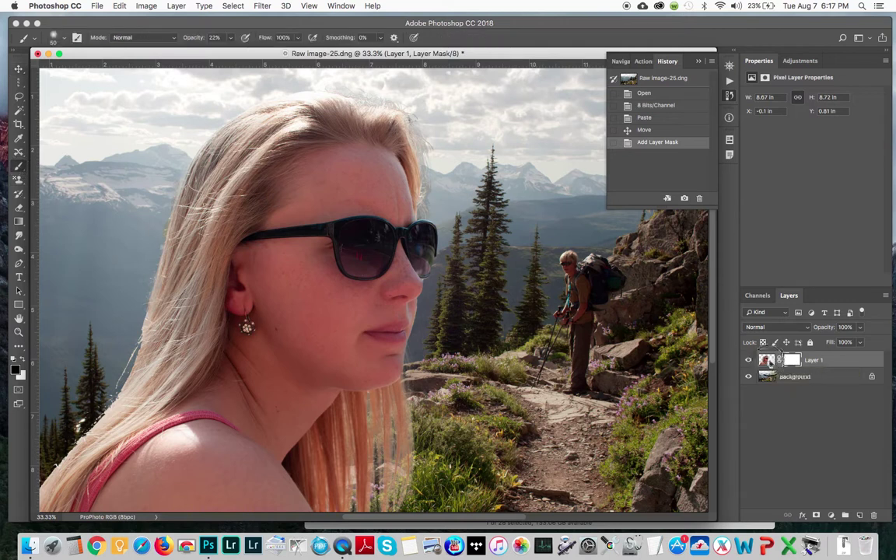
- Target Layer 1's mask and paint black along the woman's hair edge at 22% opacity
{"action": "left_click", "coordinate": [766, 360]}
{"action": "left_click", "coordinate": [792, 360]}
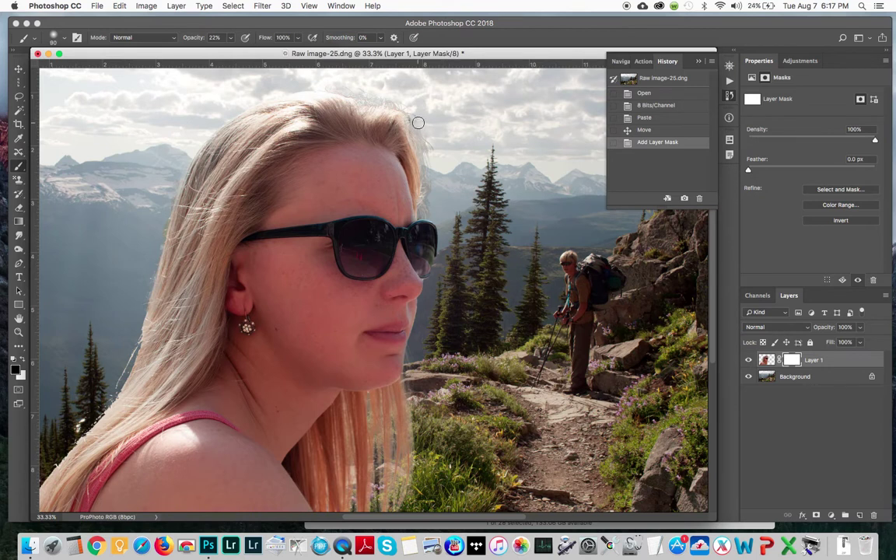
{"action": "mouse_move", "coordinate": [417, 122]}
{"action": "left_mouse_down"}
{"action": "mouse_move", "coordinate": [427, 156]}
{"action": "mouse_move", "coordinate": [430, 140]}
{"action": "mouse_move", "coordinate": [431, 187]}
{"action": "mouse_move", "coordinate": [409, 107]}
{"action": "mouse_move", "coordinate": [327, 81]}
{"action": "mouse_move", "coordinate": [386, 99]}
{"action": "mouse_move", "coordinate": [417, 121]}
{"action": "mouse_move", "coordinate": [431, 176]}
{"action": "mouse_move", "coordinate": [427, 204]}
{"action": "mouse_move", "coordinate": [426, 162]}
{"action": "left_mouse_up"}
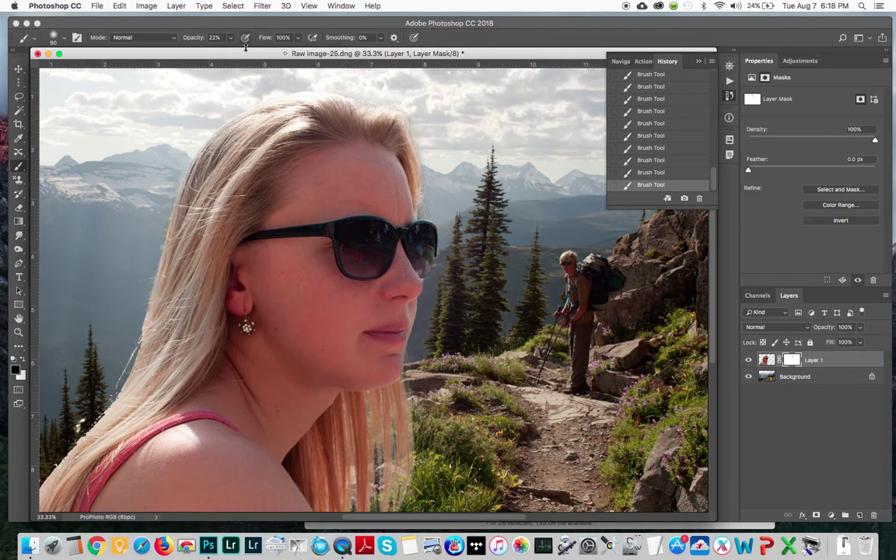
- Close the Rebecca portrait document without saving
{"action": "left_click_drag", "start_coordinate": [245, 53], "coordinate": [300, 95]}
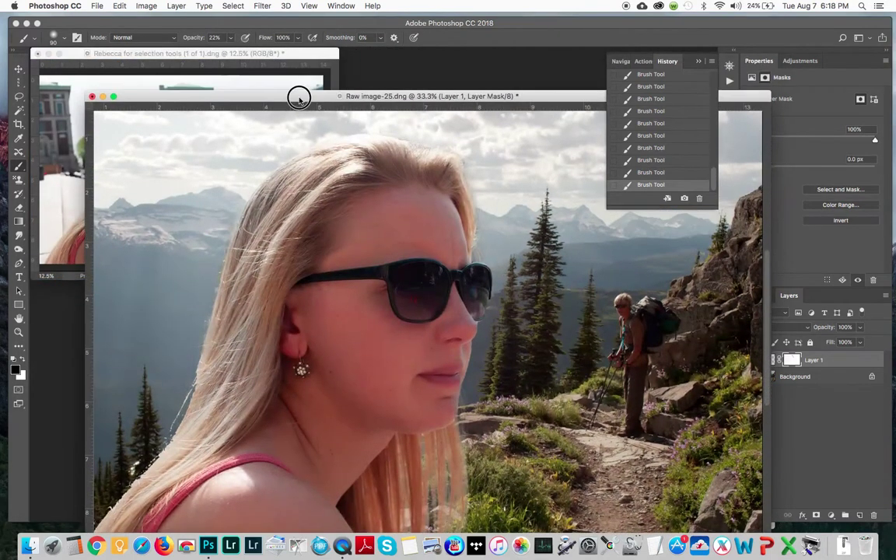
{"action": "left_click", "coordinate": [37, 54]}
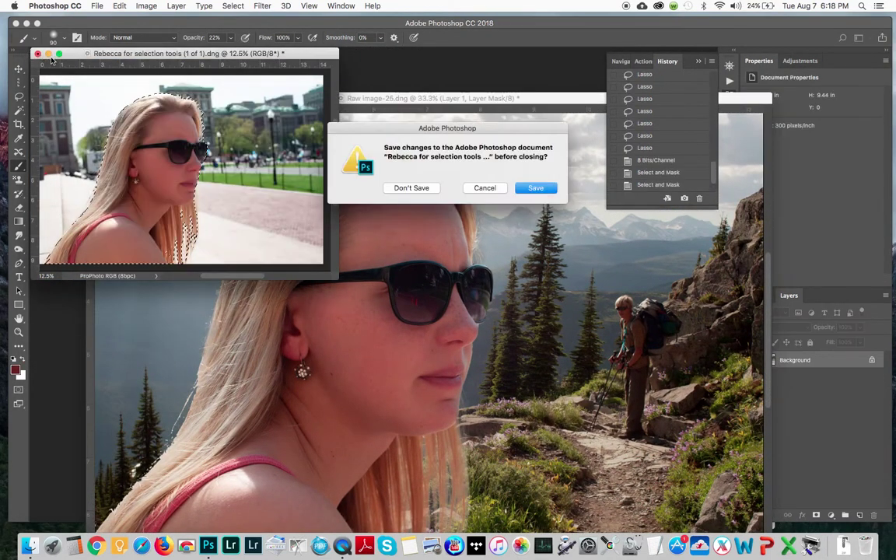
{"action": "left_click", "coordinate": [434, 190]}
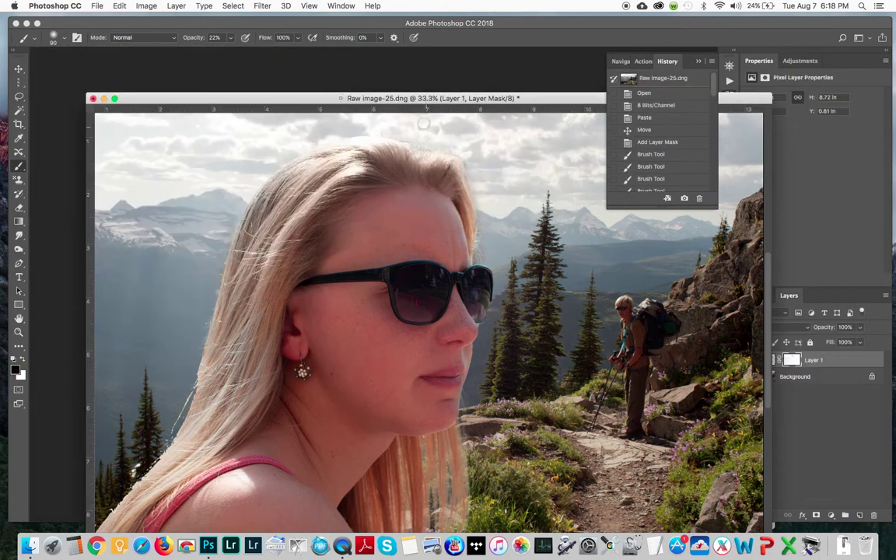
- Delete the woman's Layer 1, leaving only the mountain-trail Background
{"action": "left_click_drag", "start_coordinate": [315, 96], "coordinate": [267, 57]}
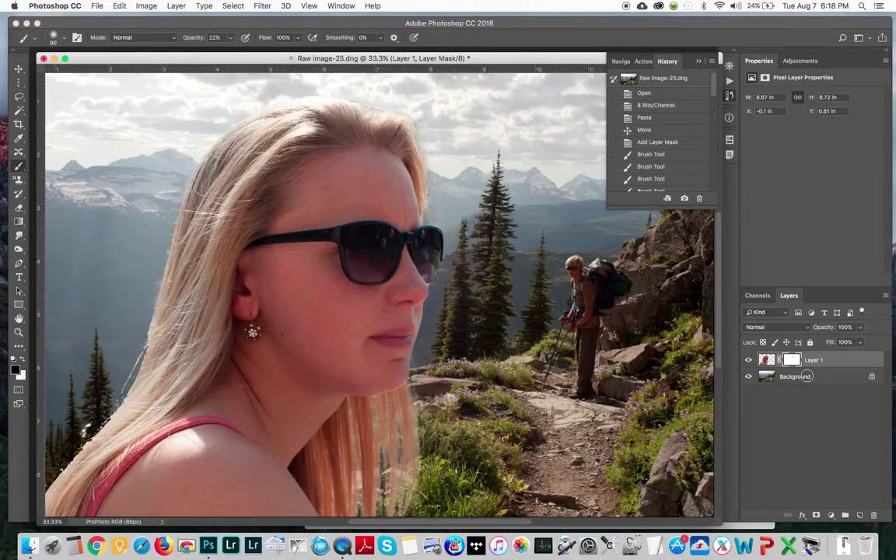
{"action": "left_click_drag", "start_coordinate": [830, 360], "coordinate": [876, 517]}
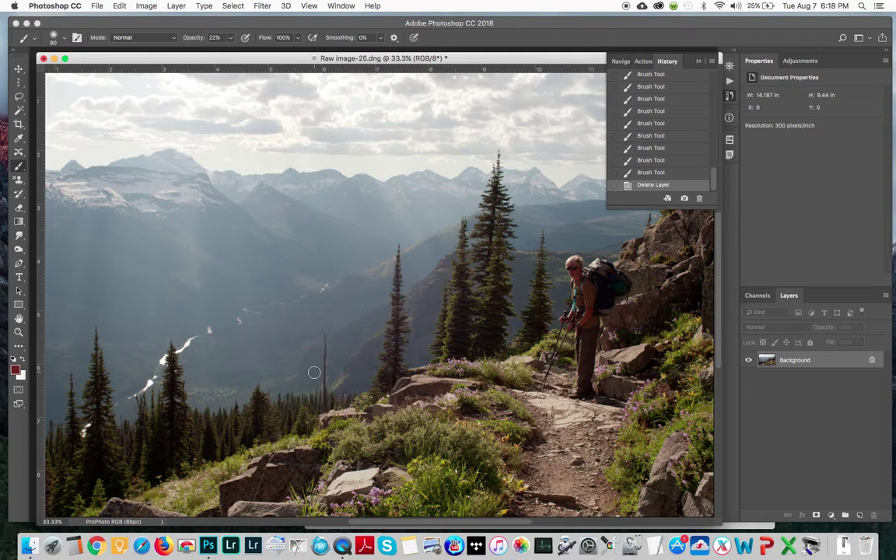
{"action": "left_click", "coordinate": [20, 98]}
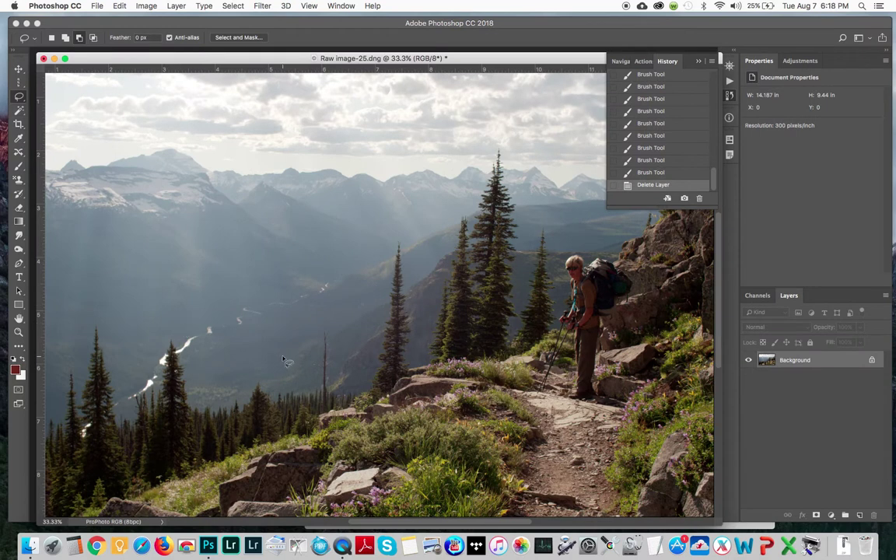
- Lasso the lower-left stand of trees and copy-paste it onto a new Layer 1
{"action": "mouse_move", "coordinate": [284, 359]}
{"action": "left_mouse_down"}
{"action": "mouse_move", "coordinate": [210, 366]}
{"action": "mouse_move", "coordinate": [172, 406]}
{"action": "mouse_move", "coordinate": [158, 447]}
{"action": "mouse_move", "coordinate": [184, 484]}
{"action": "mouse_move", "coordinate": [259, 492]}
{"action": "mouse_move", "coordinate": [319, 472]}
{"action": "mouse_move", "coordinate": [369, 431]}
{"action": "mouse_move", "coordinate": [353, 374]}
{"action": "mouse_move", "coordinate": [270, 345]}
{"action": "mouse_move", "coordinate": [210, 364]}
{"action": "left_mouse_up"}
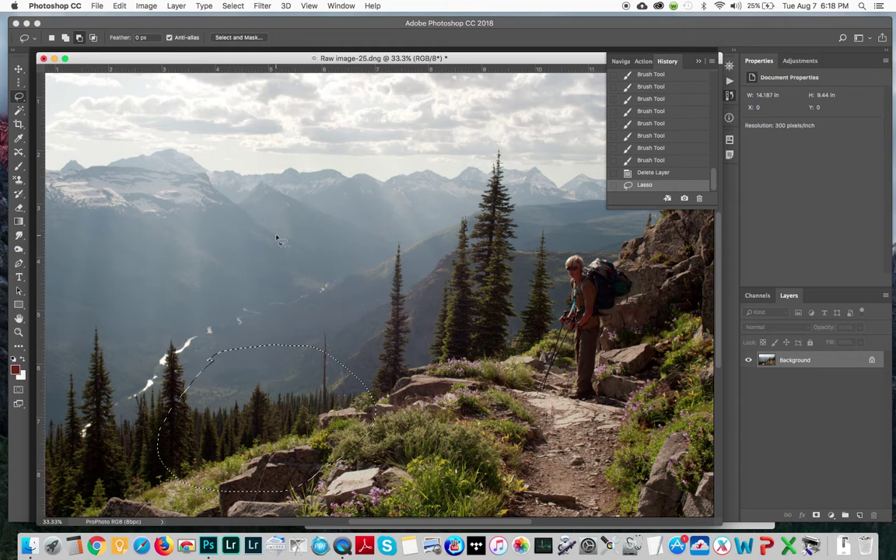
{"action": "left_click", "coordinate": [120, 6]}
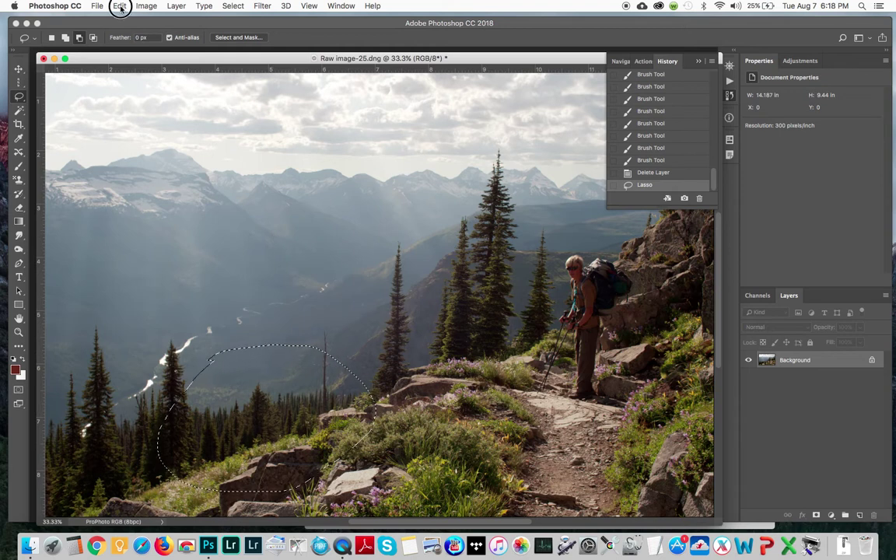
{"action": "left_click", "coordinate": [123, 82]}
{"action": "left_click", "coordinate": [121, 6]}
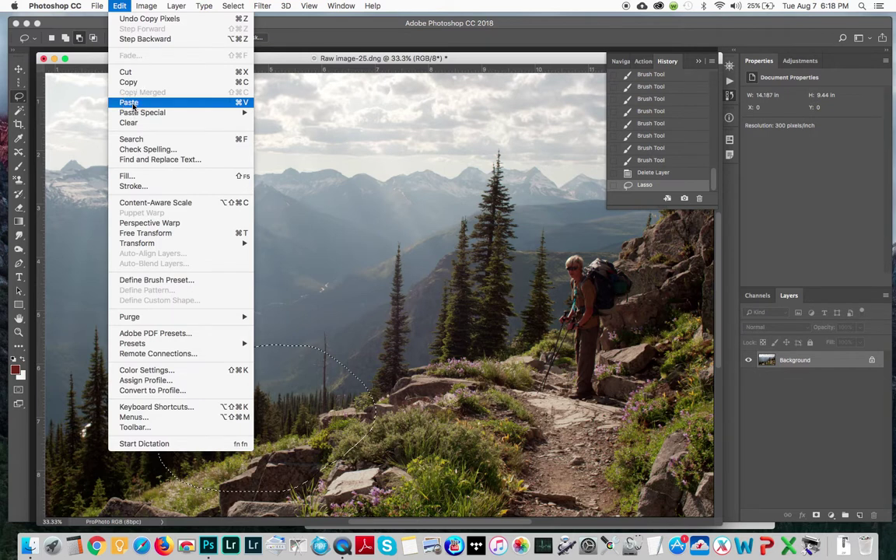
{"action": "left_click", "coordinate": [129, 103]}
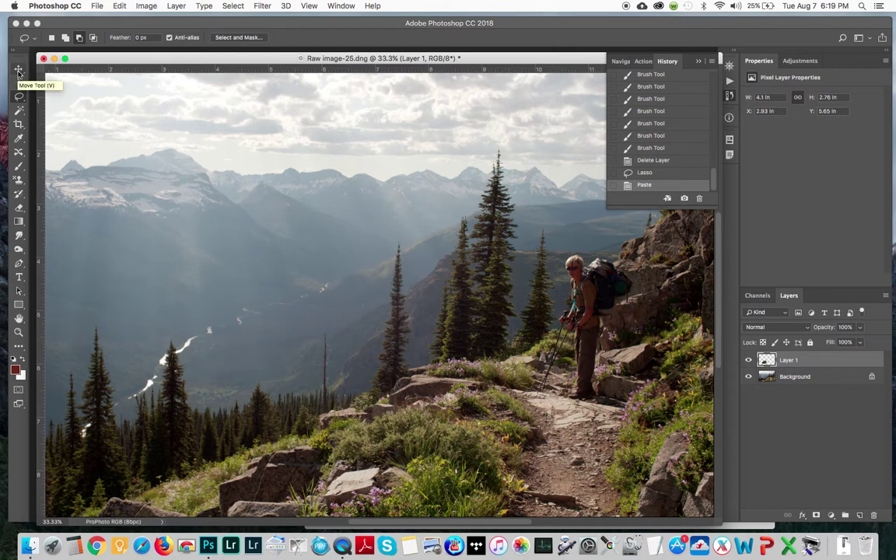
- Move the pasted tree patch up and right onto the hillside, to X 4.98 in, Y 4.7 in
{"action": "left_click", "coordinate": [18, 71]}
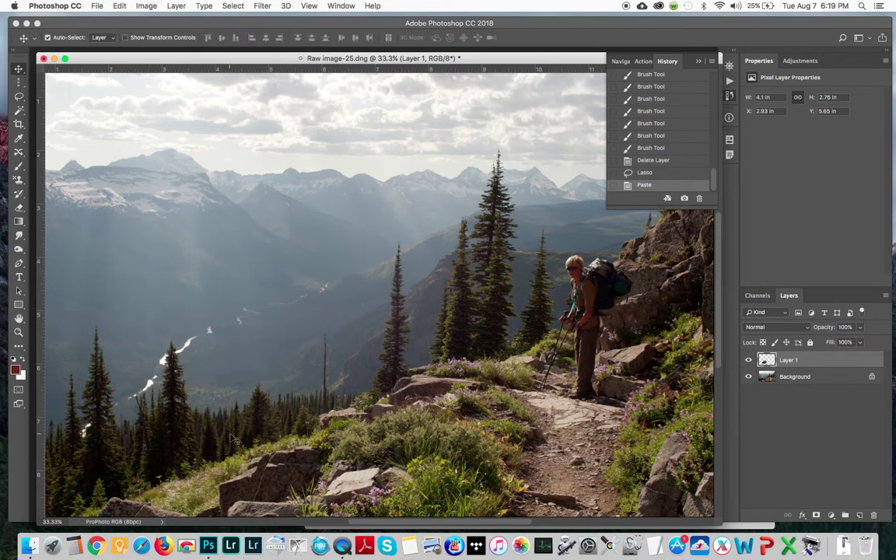
{"action": "left_click_drag", "start_coordinate": [230, 434], "coordinate": [339, 381]}
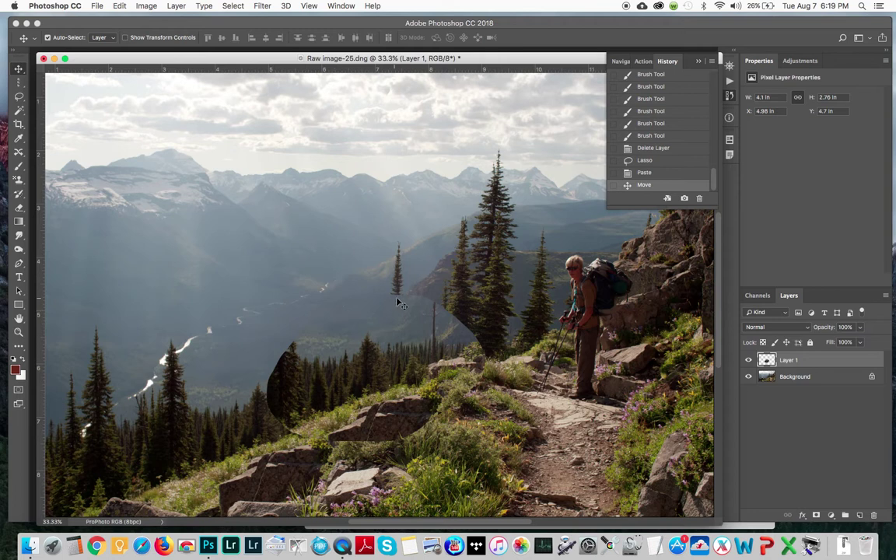
- Give the tree patch's Layer 1 a white Reveal All layer mask
{"action": "left_click", "coordinate": [180, 6]}
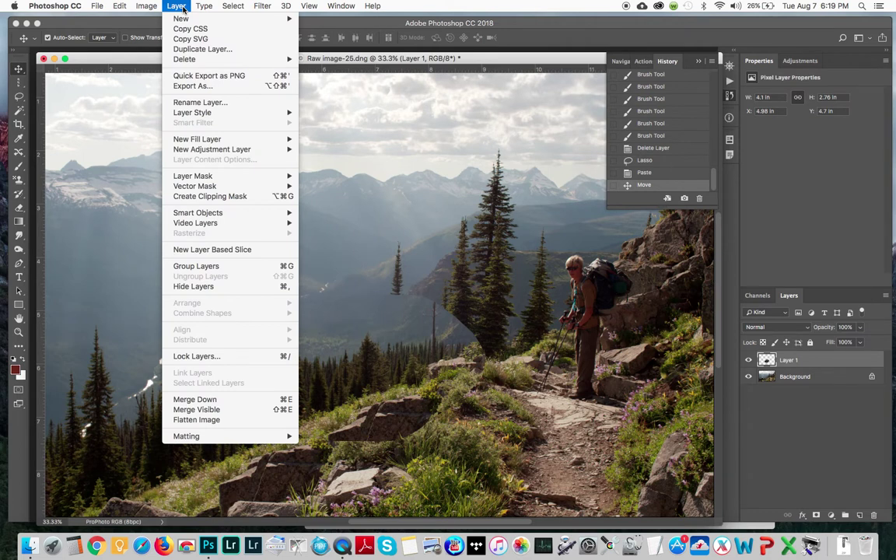
{"action": "mouse_move", "coordinate": [210, 176]}
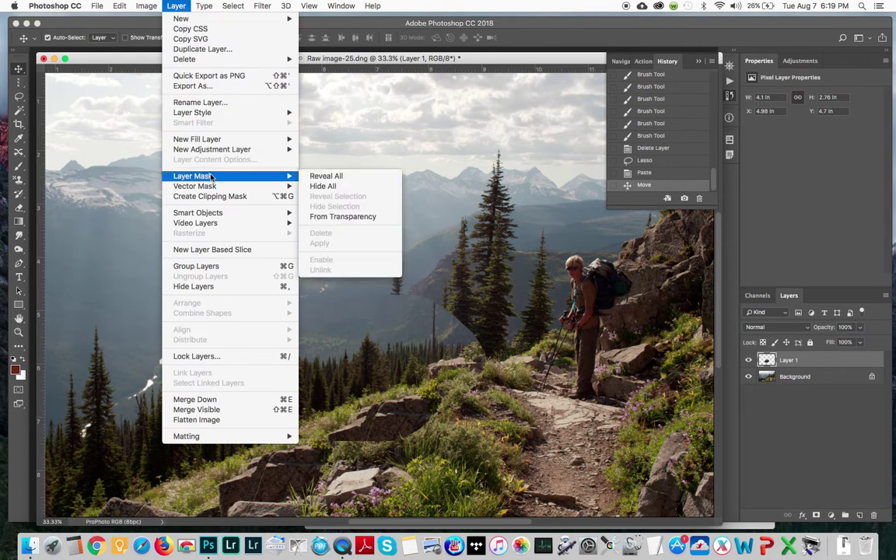
{"action": "left_click", "coordinate": [315, 176]}
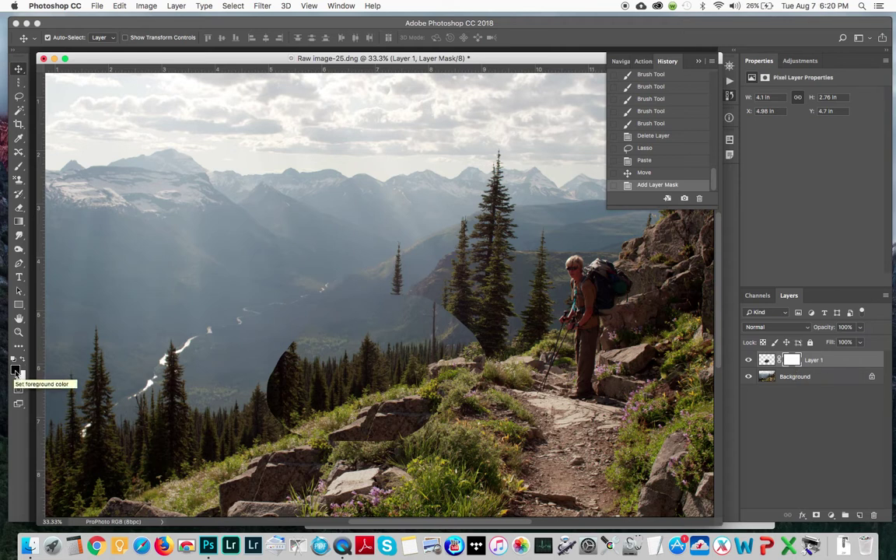
{"action": "left_click", "coordinate": [18, 166]}
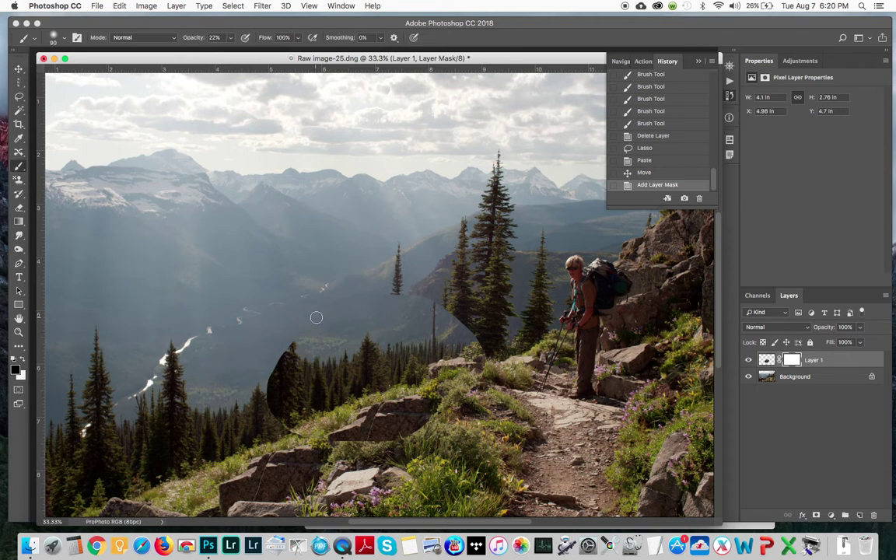
- Paint black on Layer 1's mask with a 250 brush, first at 100% and then 18% opacity, hiding the patch edges
{"action": "key", "text": "bracketright"}
{"action": "key", "text": "bracketright"}
{"action": "key", "text": "bracketright"}
{"action": "key", "text": "bracketright"}
{"action": "key", "text": "bracketright"}
{"action": "key", "text": "bracketright"}
{"action": "left_click_drag", "start_coordinate": [335, 317], "coordinate": [394, 300]}
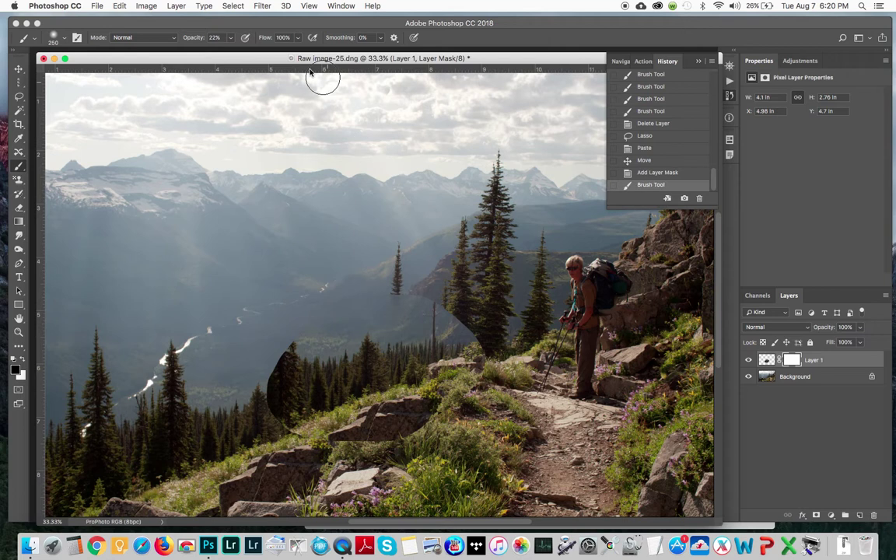
{"action": "left_click", "coordinate": [230, 37]}
{"action": "left_click_drag", "start_coordinate": [225, 51], "coordinate": [268, 51]}
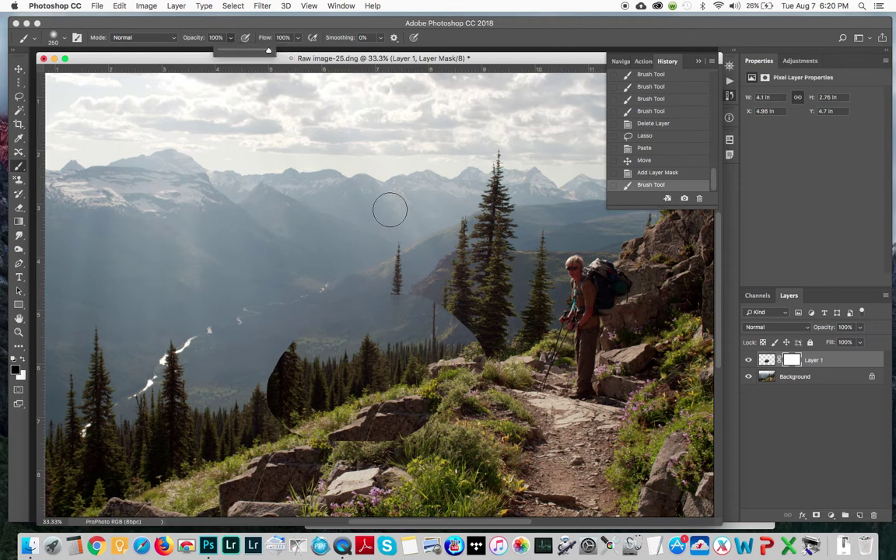
{"action": "mouse_move", "coordinate": [400, 284]}
{"action": "left_mouse_down"}
{"action": "mouse_move", "coordinate": [395, 344]}
{"action": "mouse_move", "coordinate": [410, 326]}
{"action": "mouse_move", "coordinate": [453, 321]}
{"action": "mouse_move", "coordinate": [479, 340]}
{"action": "mouse_move", "coordinate": [430, 327]}
{"action": "mouse_move", "coordinate": [444, 314]}
{"action": "mouse_move", "coordinate": [404, 325]}
{"action": "left_mouse_up"}
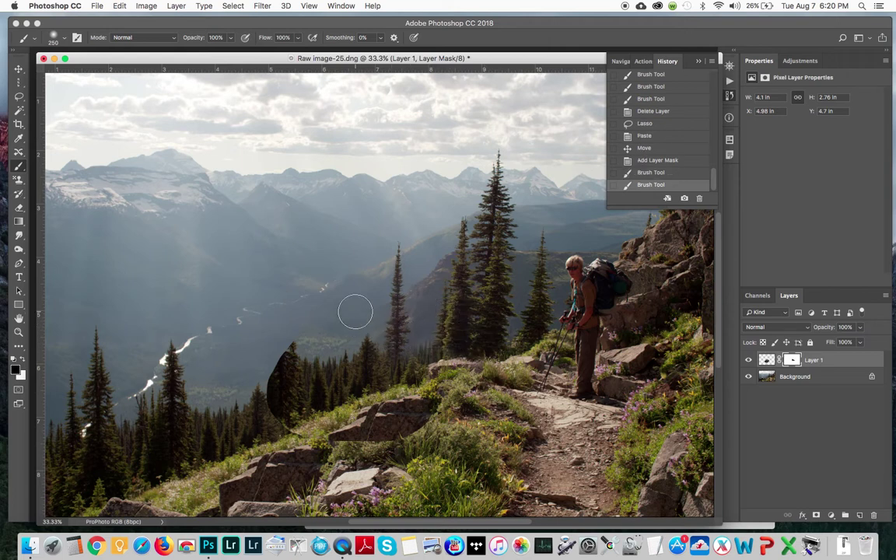
{"action": "mouse_move", "coordinate": [257, 393]}
{"action": "left_mouse_down"}
{"action": "mouse_move", "coordinate": [315, 441]}
{"action": "mouse_move", "coordinate": [307, 393]}
{"action": "mouse_move", "coordinate": [315, 357]}
{"action": "left_mouse_up"}
{"action": "mouse_move", "coordinate": [340, 316]}
{"action": "left_mouse_down"}
{"action": "mouse_move", "coordinate": [336, 332]}
{"action": "mouse_move", "coordinate": [301, 345]}
{"action": "mouse_move", "coordinate": [264, 323]}
{"action": "mouse_move", "coordinate": [274, 361]}
{"action": "left_mouse_up"}
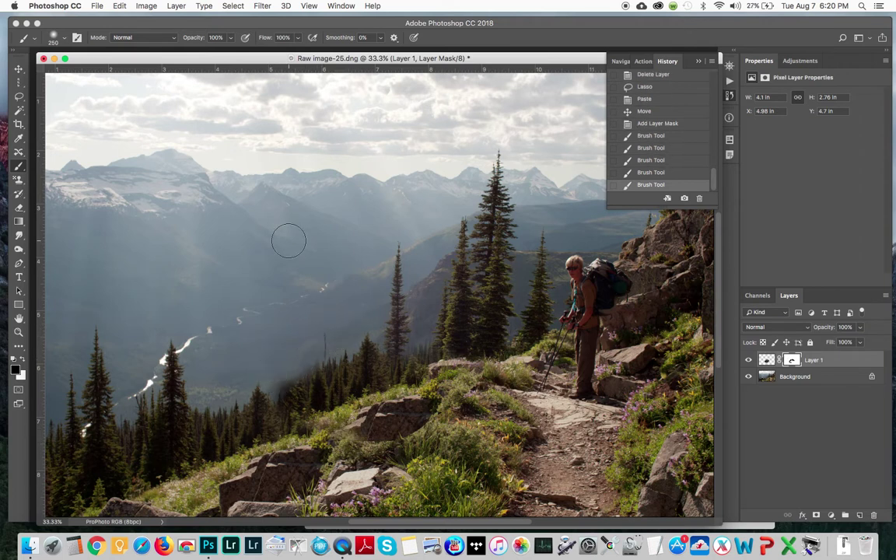
{"action": "left_click_drag", "start_coordinate": [230, 38], "coordinate": [191, 54]}
{"action": "mouse_move", "coordinate": [244, 374]}
{"action": "left_mouse_down"}
{"action": "mouse_move", "coordinate": [286, 379]}
{"action": "mouse_move", "coordinate": [326, 320]}
{"action": "mouse_move", "coordinate": [276, 380]}
{"action": "mouse_move", "coordinate": [284, 392]}
{"action": "mouse_move", "coordinate": [294, 379]}
{"action": "left_mouse_up"}
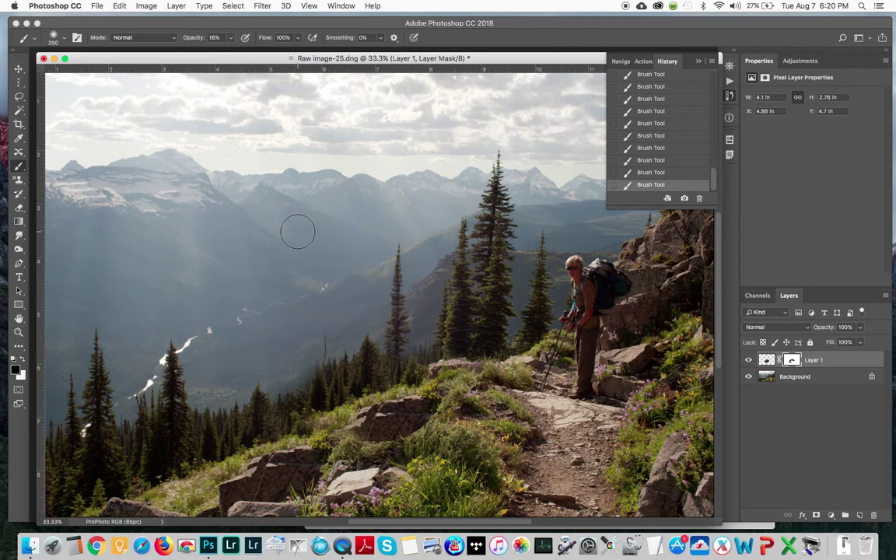
{"action": "left_click", "coordinate": [748, 361]}
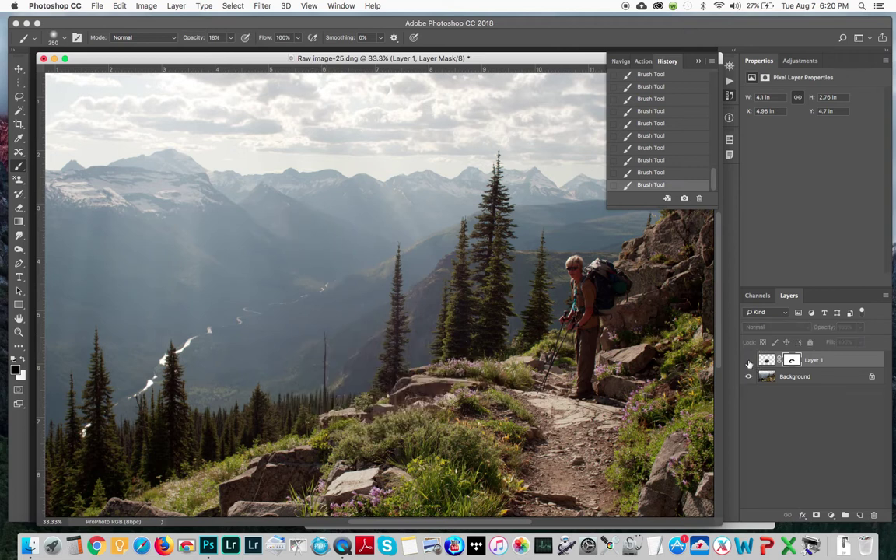
{"action": "left_click", "coordinate": [748, 361]}
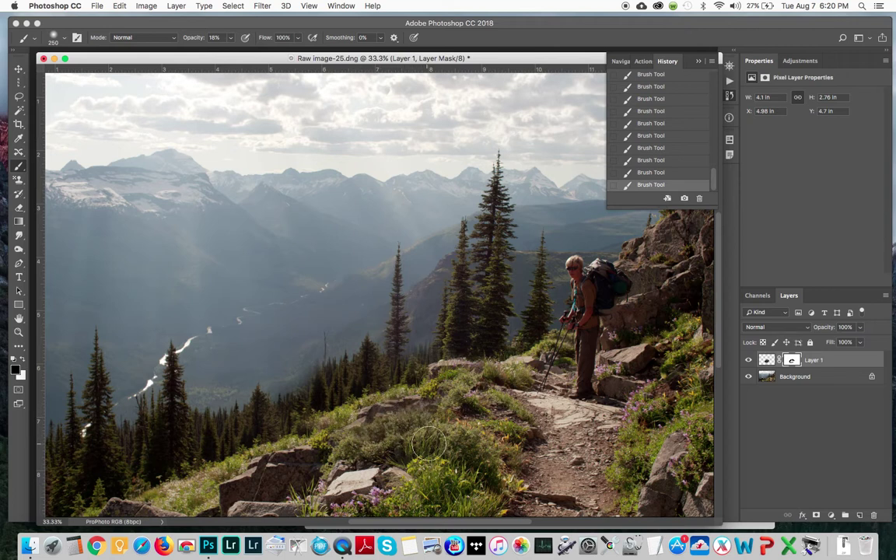
{"action": "left_click", "coordinate": [749, 360]}
{"action": "left_click", "coordinate": [748, 360]}
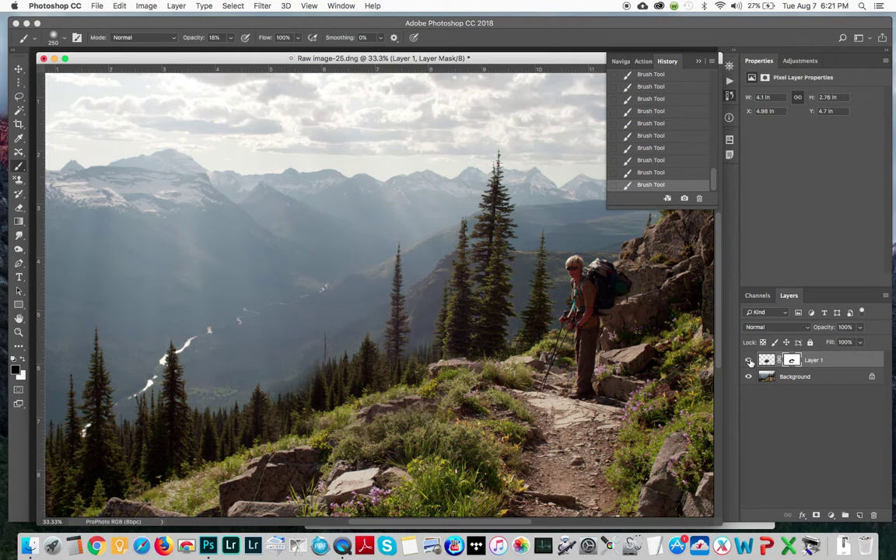
- Zoom to 200–300% and paint out the patch's diagonal seam across the rocks and flowers on the mask
{"action": "key", "text": "super+plus"}
{"action": "key", "text": "super+plus"}
{"action": "key", "text": "super+plus"}
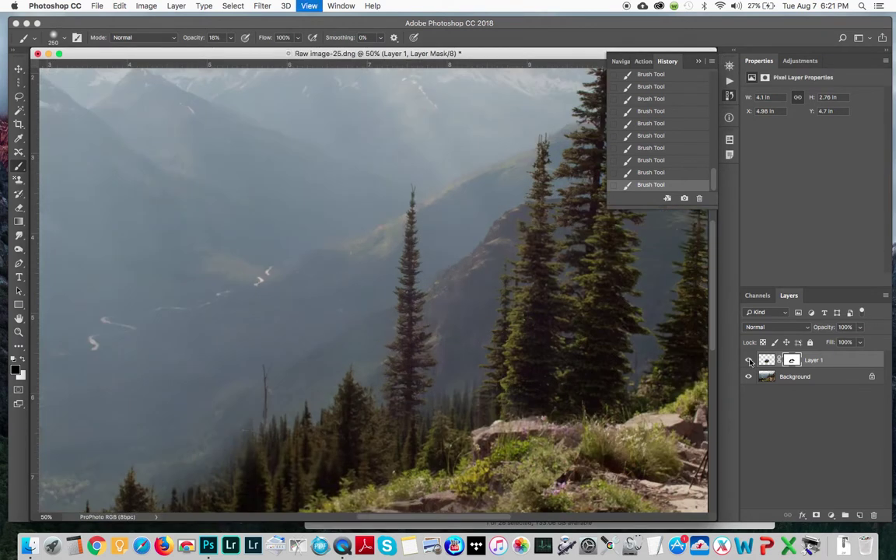
{"action": "key", "text": "super+plus"}
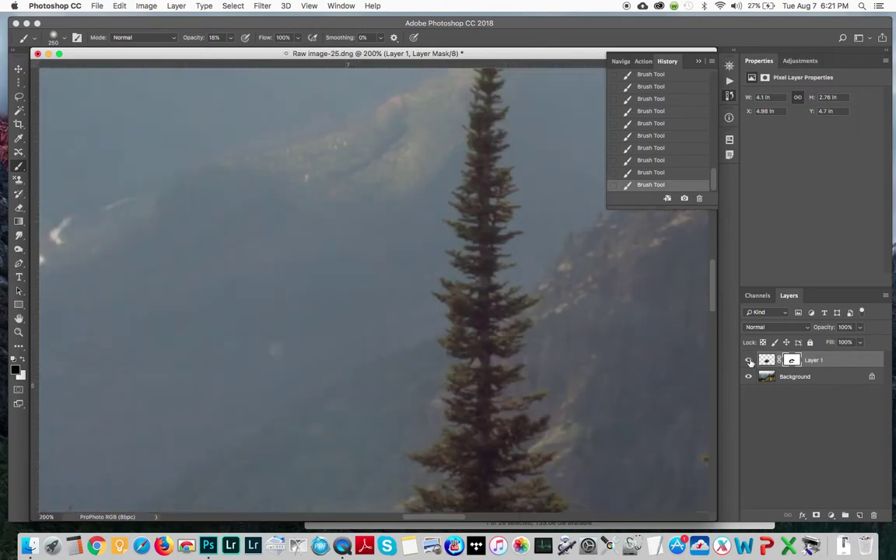
{"action": "key", "text": "super+equal"}
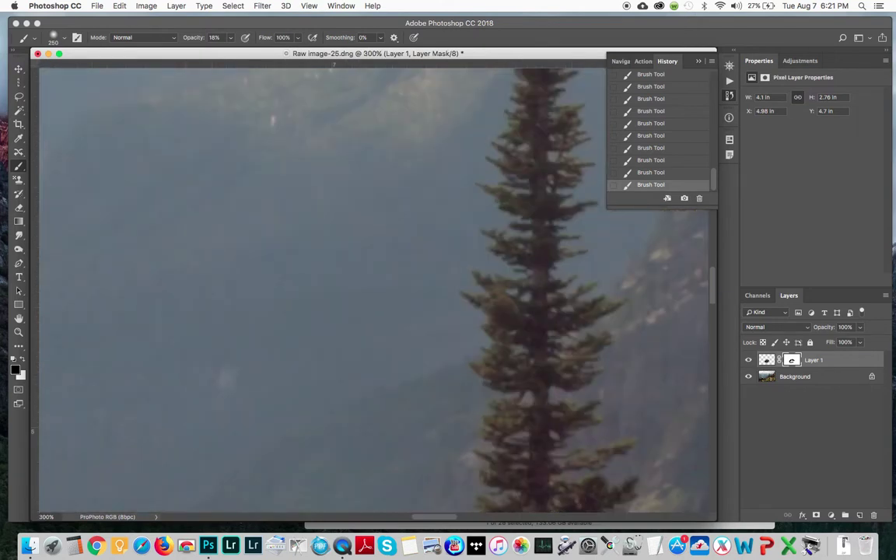
{"action": "left_click_drag", "start_coordinate": [714, 298], "coordinate": [720, 390]}
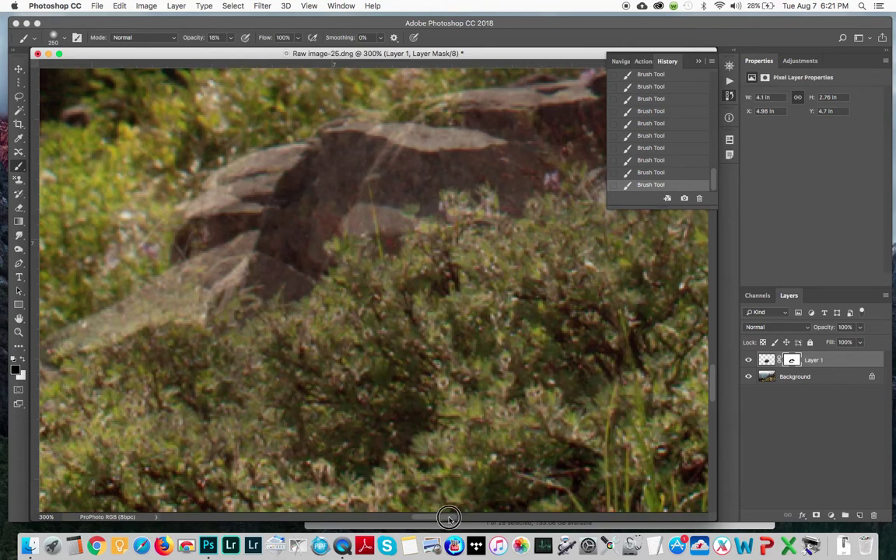
{"action": "left_click_drag", "start_coordinate": [450, 522], "coordinate": [488, 519]}
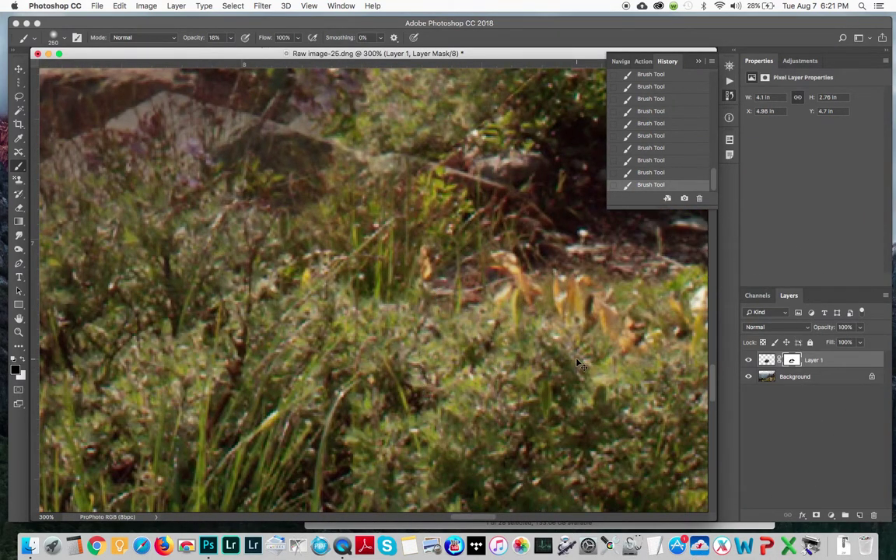
{"action": "key", "text": "super+minus"}
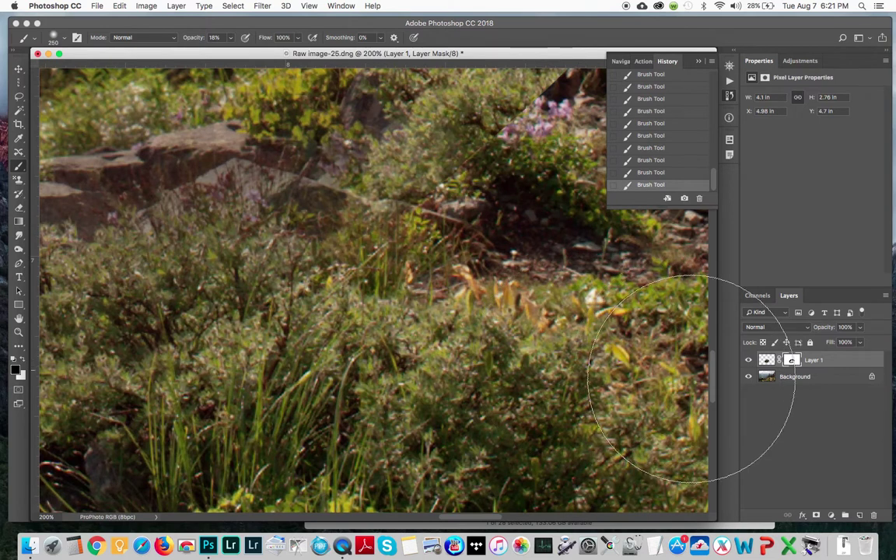
{"action": "left_click_drag", "start_coordinate": [712, 384], "coordinate": [713, 360]}
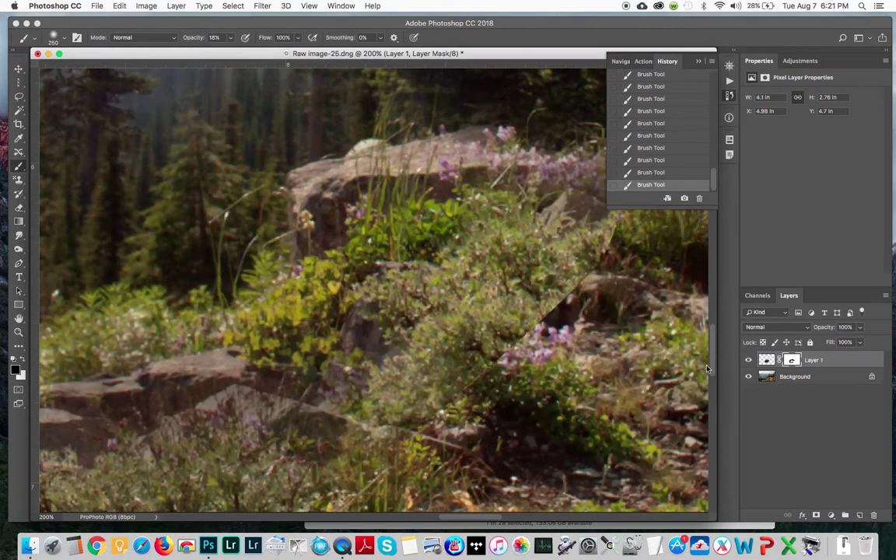
{"action": "left_click_drag", "start_coordinate": [489, 518], "coordinate": [509, 518]}
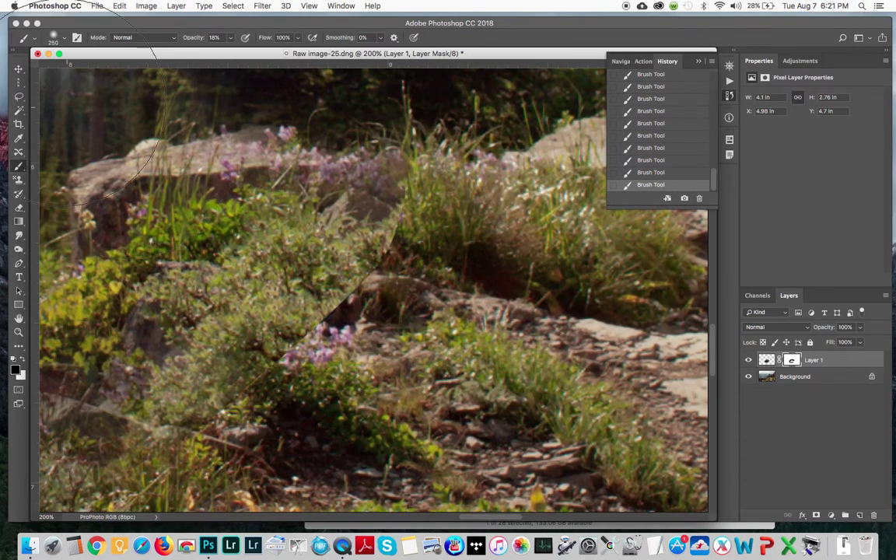
{"action": "left_click", "coordinate": [18, 68]}
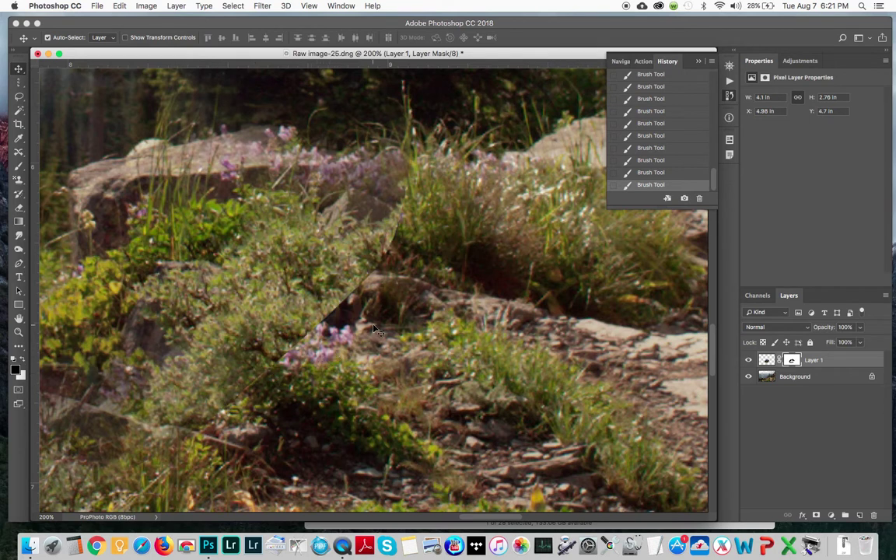
{"action": "key", "text": "b"}
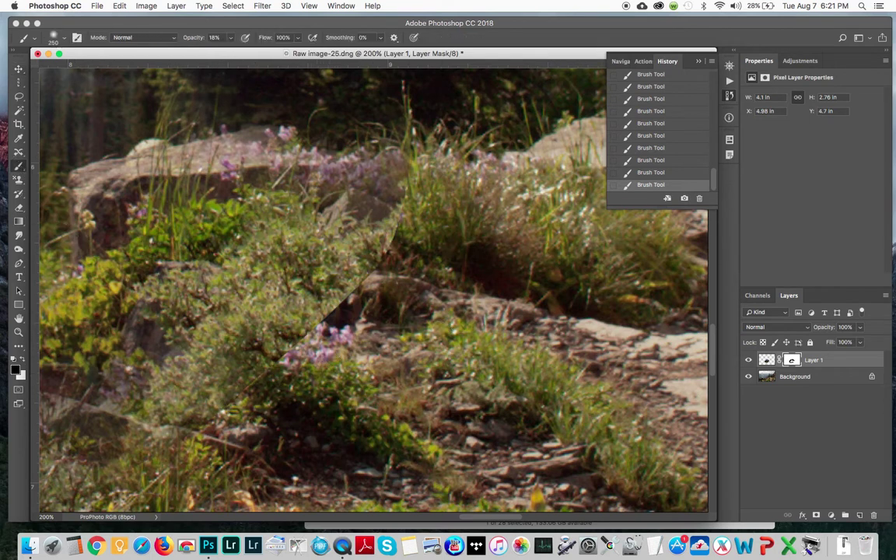
{"action": "mouse_move", "coordinate": [370, 302]}
{"action": "left_mouse_down"}
{"action": "mouse_move", "coordinate": [342, 261]}
{"action": "mouse_move", "coordinate": [330, 268]}
{"action": "mouse_move", "coordinate": [323, 366]}
{"action": "mouse_move", "coordinate": [373, 257]}
{"action": "mouse_move", "coordinate": [412, 221]}
{"action": "mouse_move", "coordinate": [393, 229]}
{"action": "mouse_move", "coordinate": [223, 405]}
{"action": "mouse_move", "coordinate": [233, 377]}
{"action": "mouse_move", "coordinate": [373, 245]}
{"action": "mouse_move", "coordinate": [424, 277]}
{"action": "left_mouse_up"}
- Zoom out to 25% and enlarge the document window to view the whole landscape
{"action": "key", "text": "super+minus"}
{"action": "key", "text": "super+minus"}
{"action": "key", "text": "super+minus"}
{"action": "key", "text": "super+minus"}
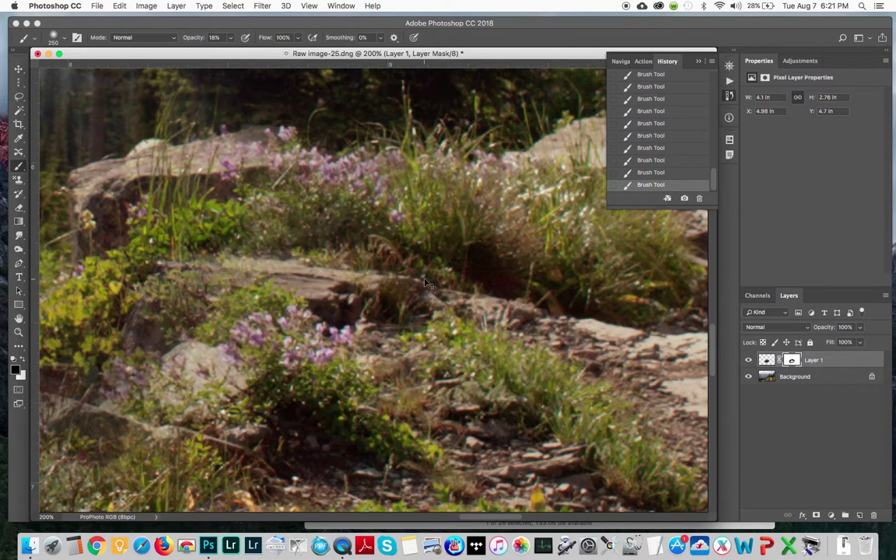
{"action": "key", "text": "super+minus"}
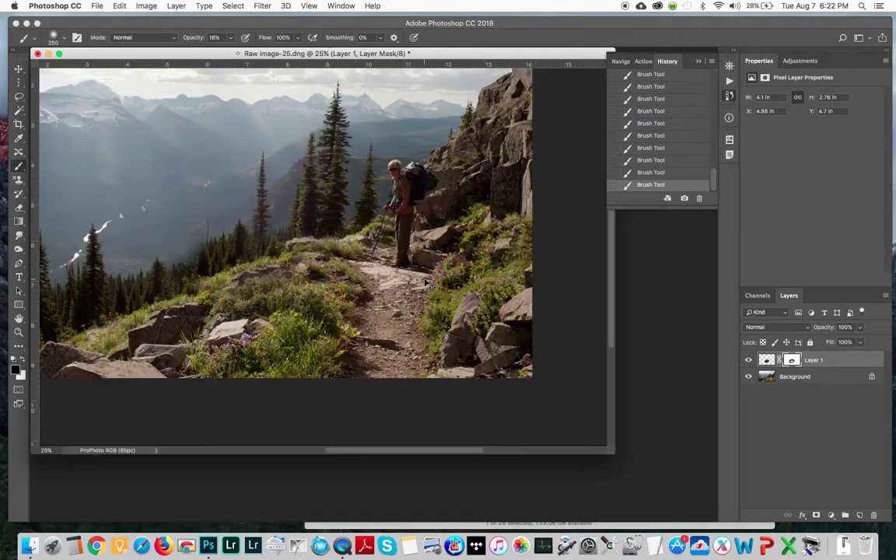
{"action": "left_click_drag", "start_coordinate": [609, 451], "coordinate": [643, 481]}
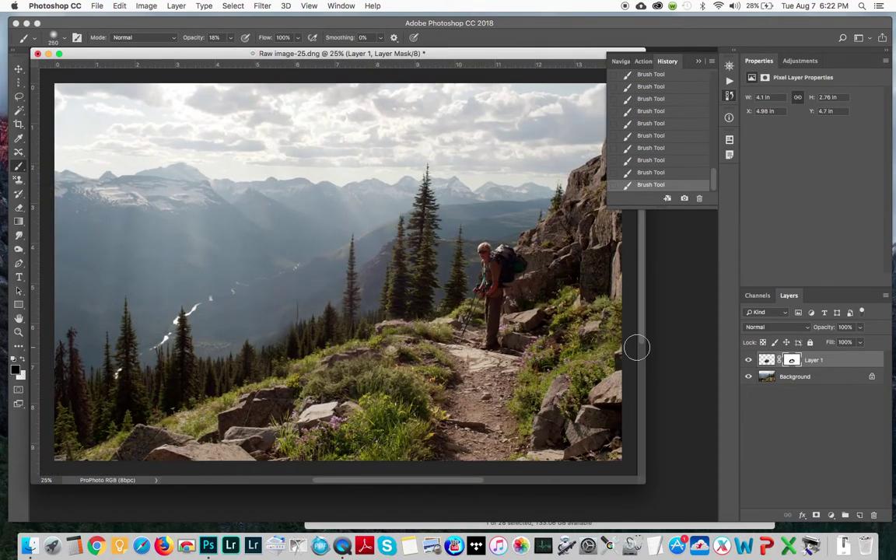